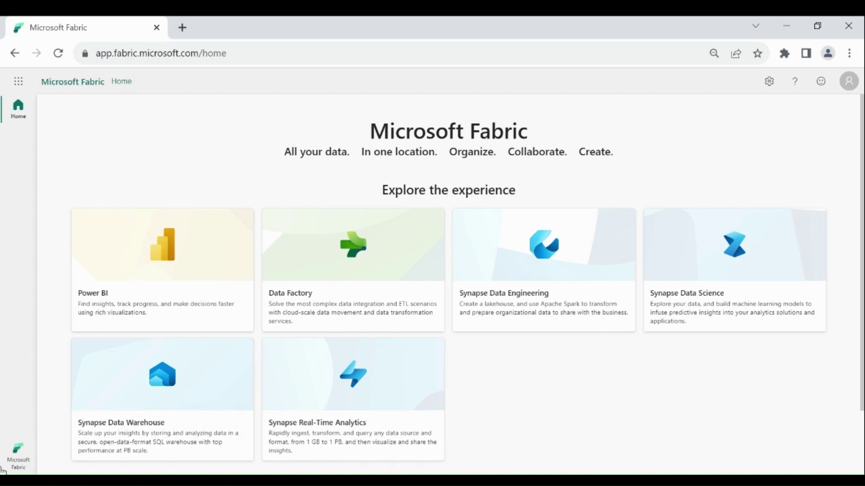
# - Switch Microsoft Fabric to the Data Warehouse experience
pyautogui.click(26, 460)
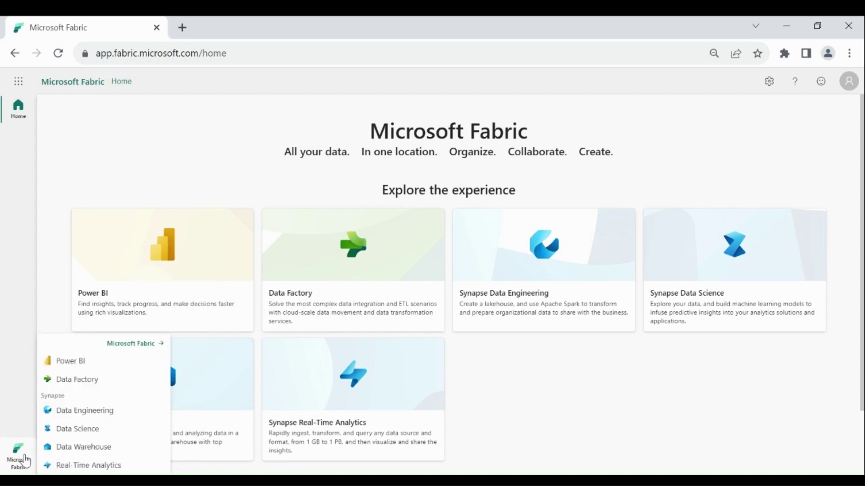
pyautogui.click(65, 451)
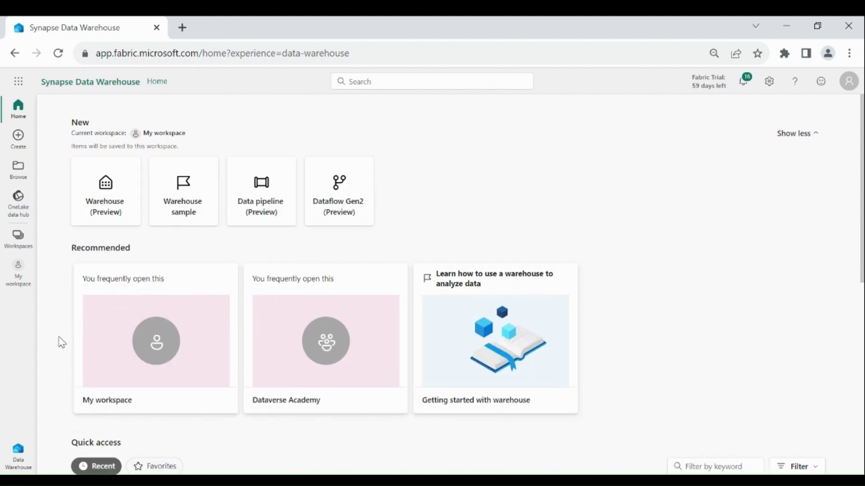
# - Open the Dataverse Academy workspace from the Workspaces list
pyautogui.click(19, 238)
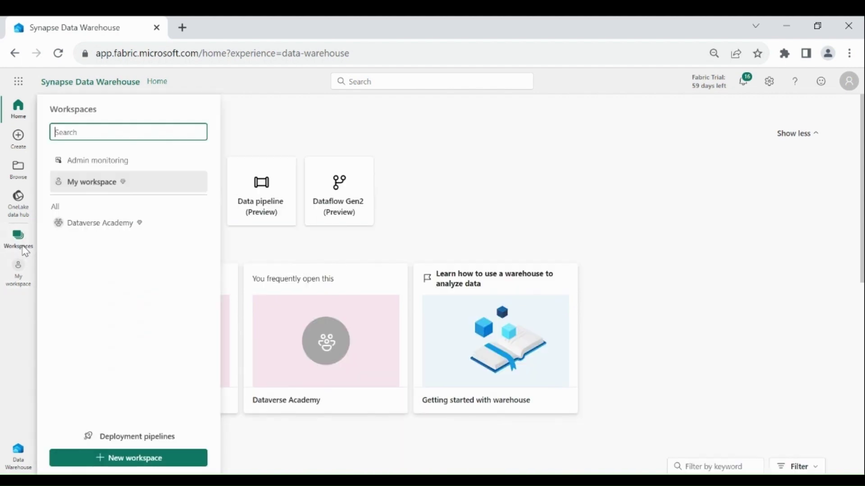
pyautogui.click(95, 223)
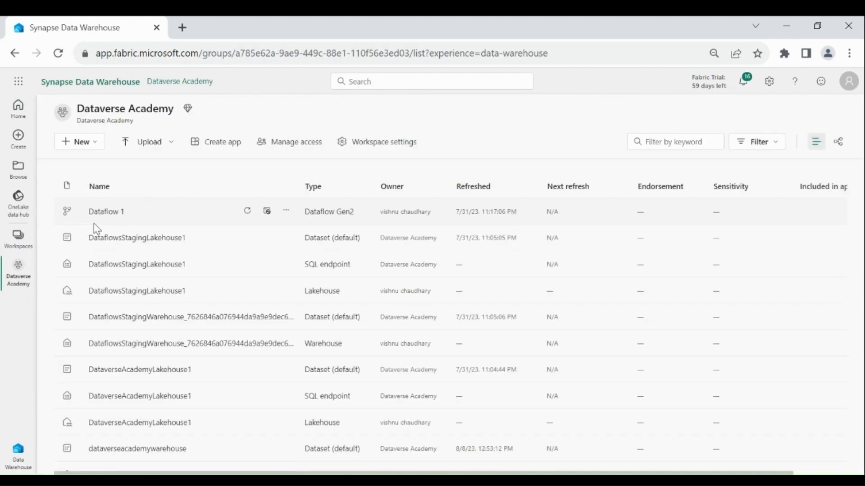
# - Create a new data pipeline named pl_load_datawarehouse1
pyautogui.click(94, 144)
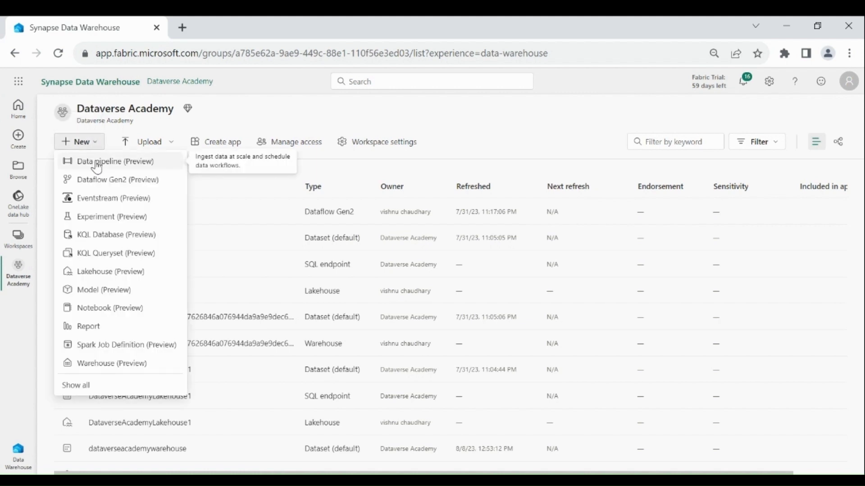
pyautogui.click(97, 162)
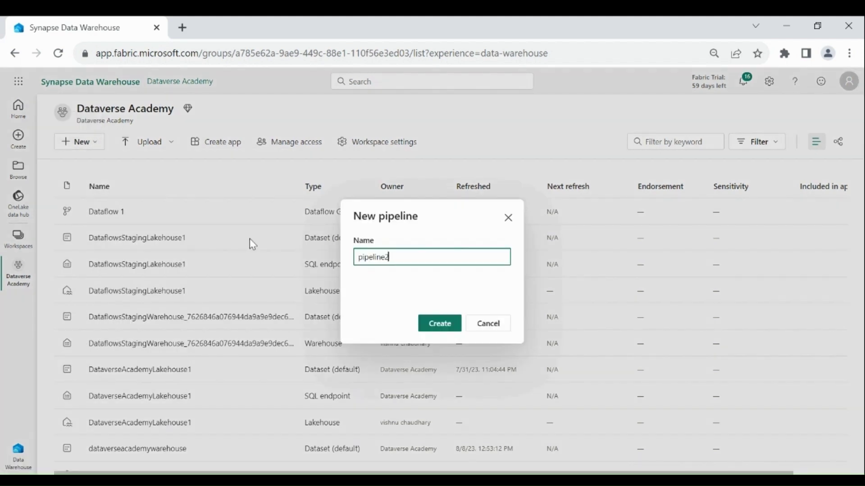
pyautogui.press('BackSpace')
pyautogui.press('BackSpace')
pyautogui.press('BackSpace')
pyautogui.press('BackSpace')
pyautogui.press('BackSpace')
pyautogui.press('BackSpace')
pyautogui.press('BackSpace')
pyautogui.press('BackSpace')
pyautogui.press('BackSpace')
pyautogui.write('pl_load_datawarehouse1')
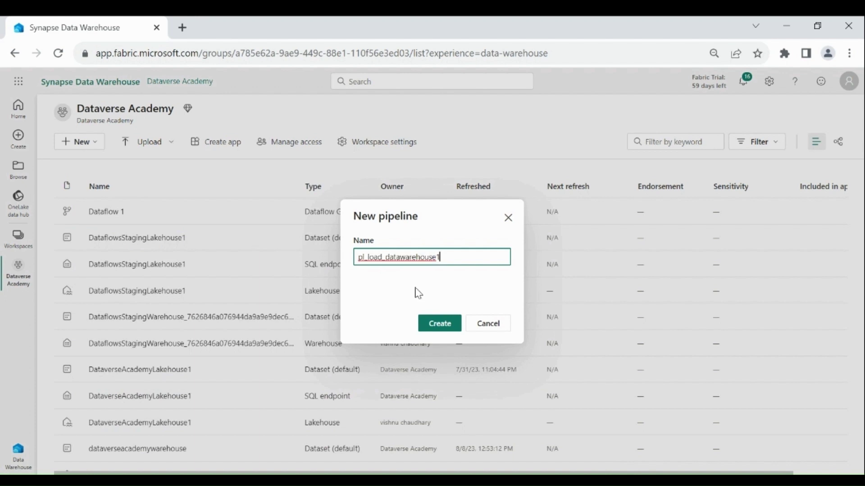
pyautogui.click(426, 325)
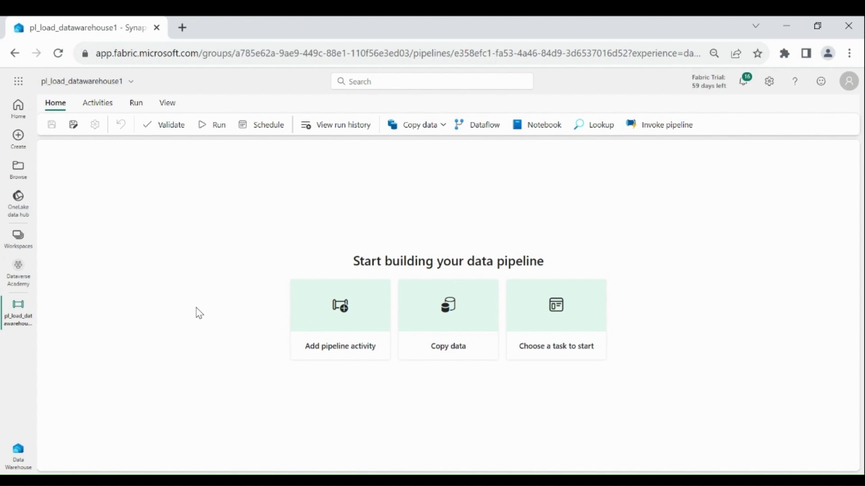
# - Bring up the pipeline activity list to choose Copy data
pyautogui.click(347, 315)
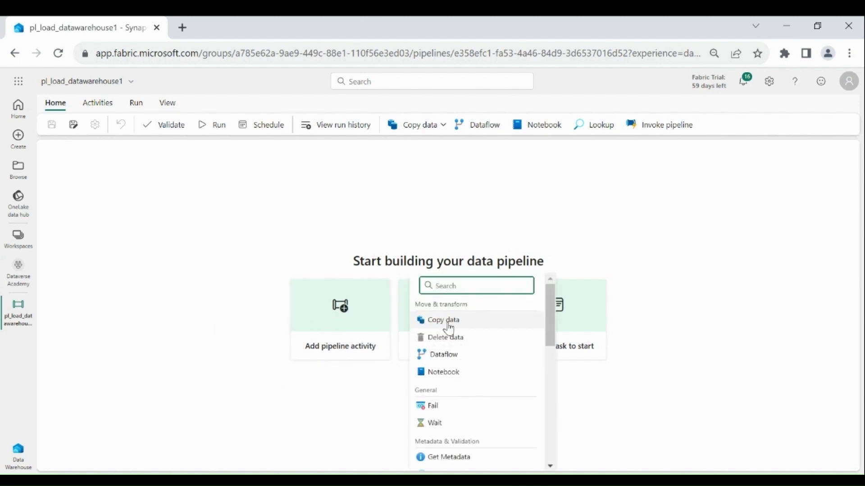
# - Add a Copy data activity named Copy_data_from_blob_warehouse with a World Wide Importers load description
pyautogui.click(448, 326)
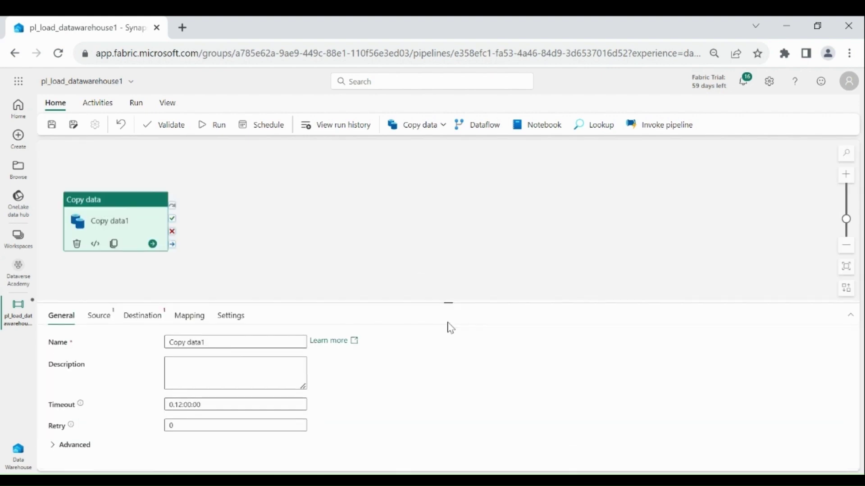
pyautogui.click(238, 343)
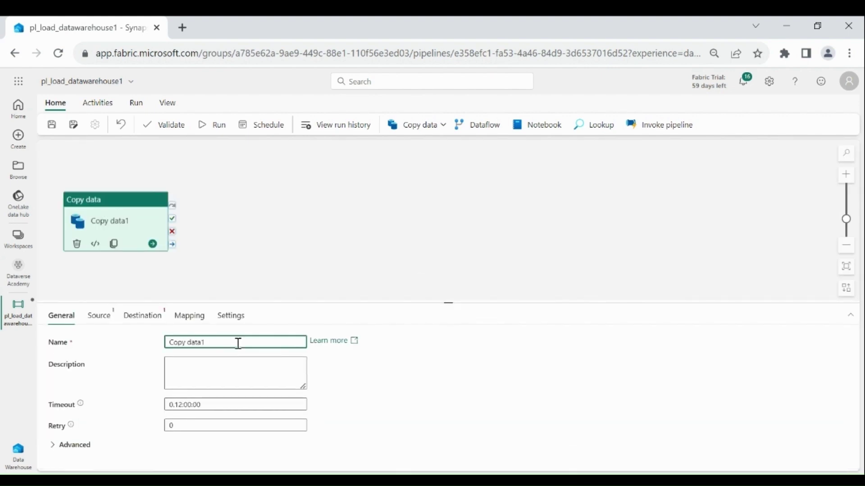
pyautogui.hotkey('ctrl', 'a')
pyautogui.hotkey('ctrl', 'v')
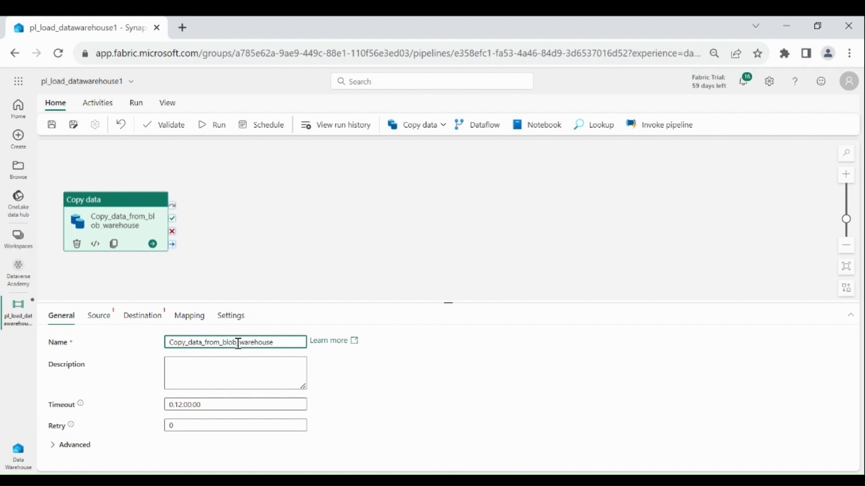
pyautogui.click(234, 367)
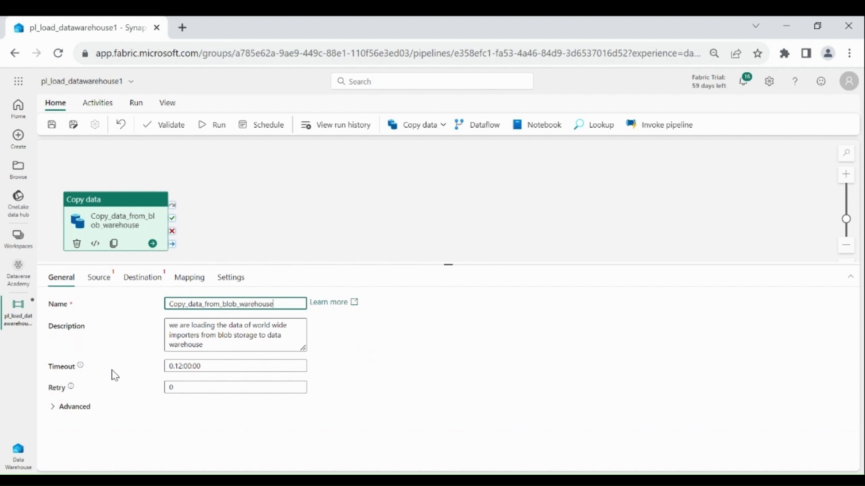
# - Set the activity timeout to 0.1:00:00 and the retry count to 2
pyautogui.click(188, 372)
pyautogui.press('BackSpace')
pyautogui.hotkey('shift', 'Tab')
pyautogui.hotkey('shift', 'Tab')
pyautogui.click(183, 388)
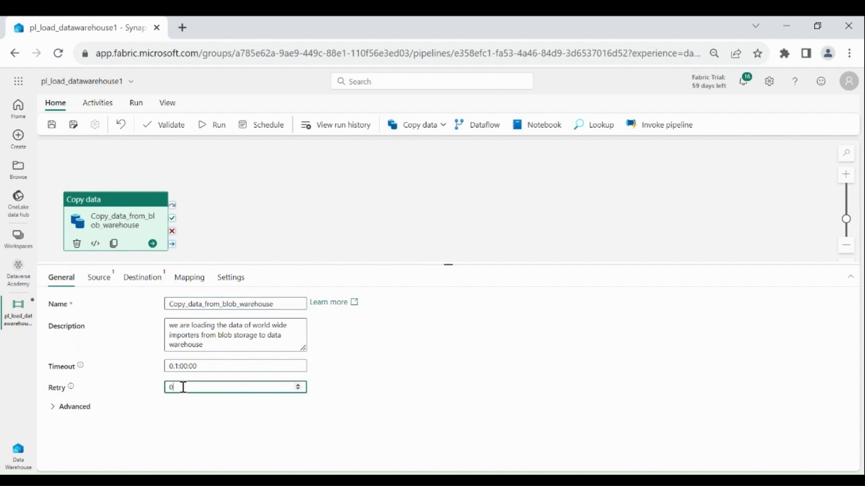
pyautogui.press('BackSpace')
pyautogui.write('2')
pyautogui.click(121, 364)
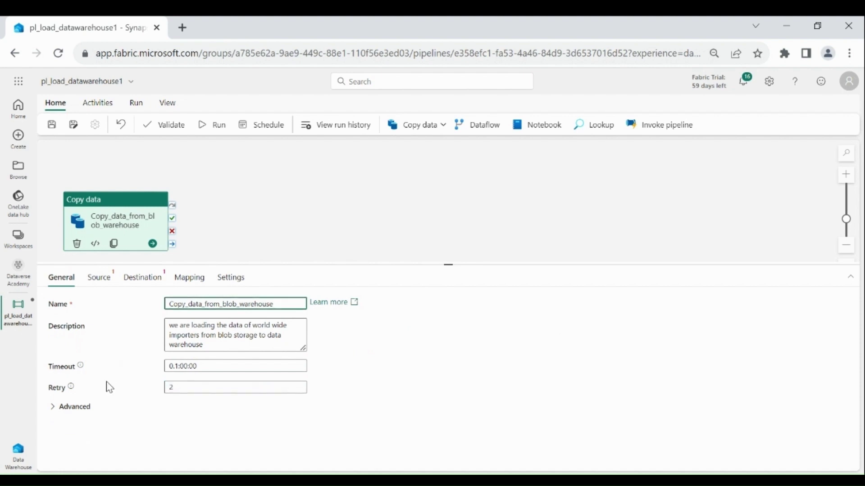
# - Set the retry interval to 15 seconds, leaving secure output and secure input off
pyautogui.click(83, 412)
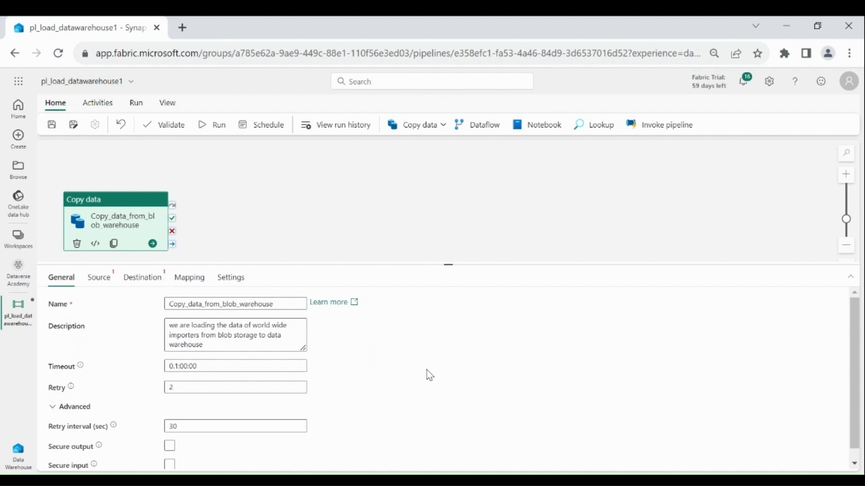
pyautogui.scroll(-1, 97, 421)
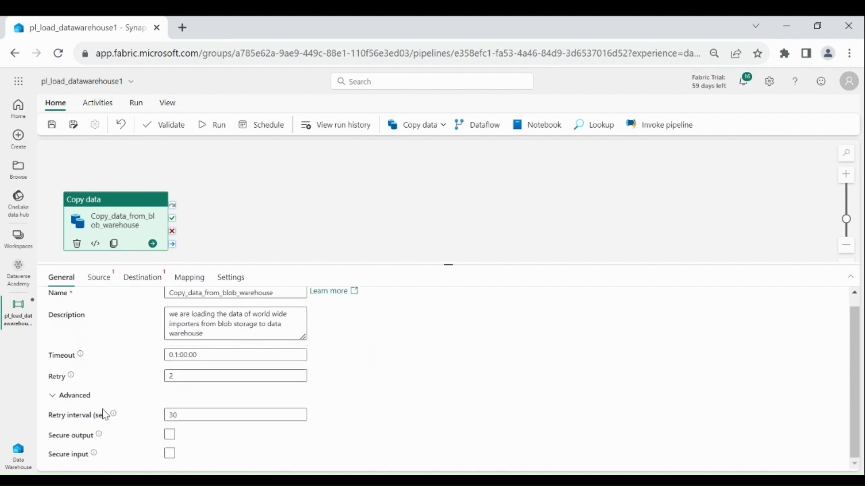
pyautogui.click(215, 415)
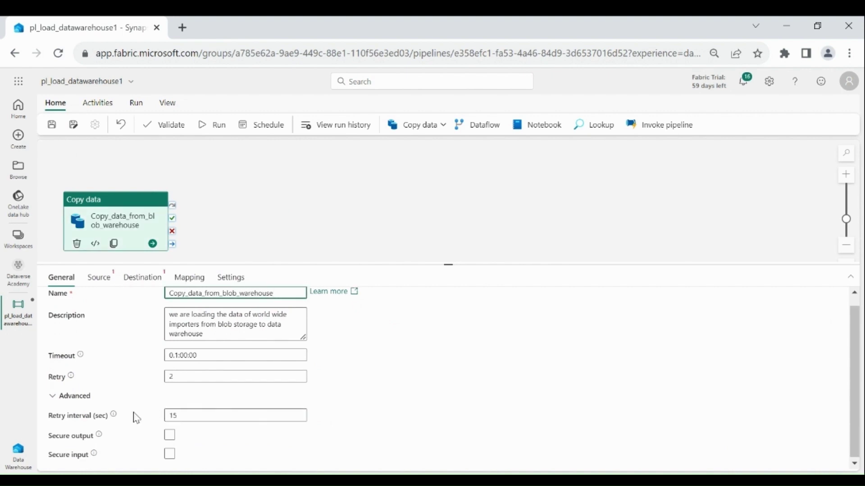
pyautogui.click(169, 437)
pyautogui.click(169, 440)
# - Show the copy activity's Source settings, with External data store type
pyautogui.click(106, 276)
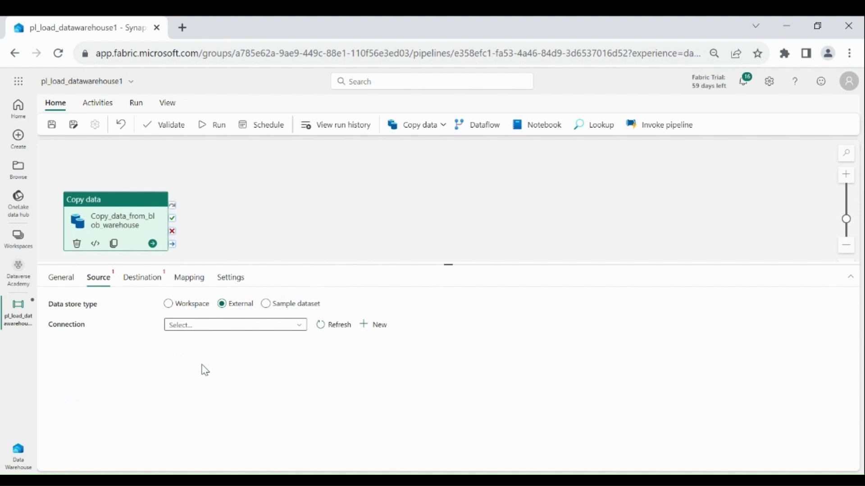
# - Start a new Azure Blob Storage source connection
pyautogui.click(372, 329)
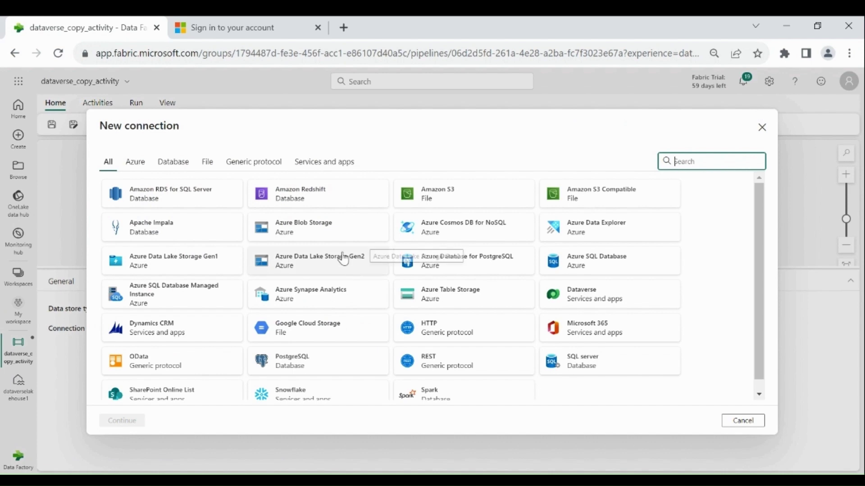
pyautogui.click(333, 239)
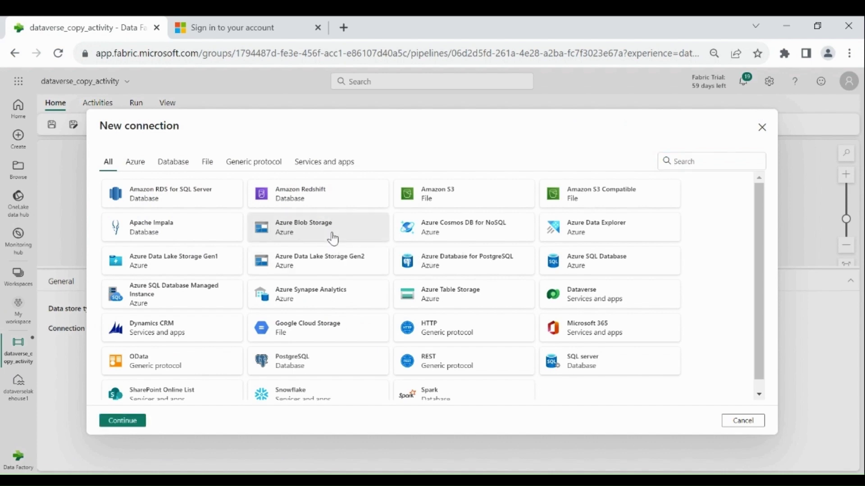
pyautogui.click(135, 422)
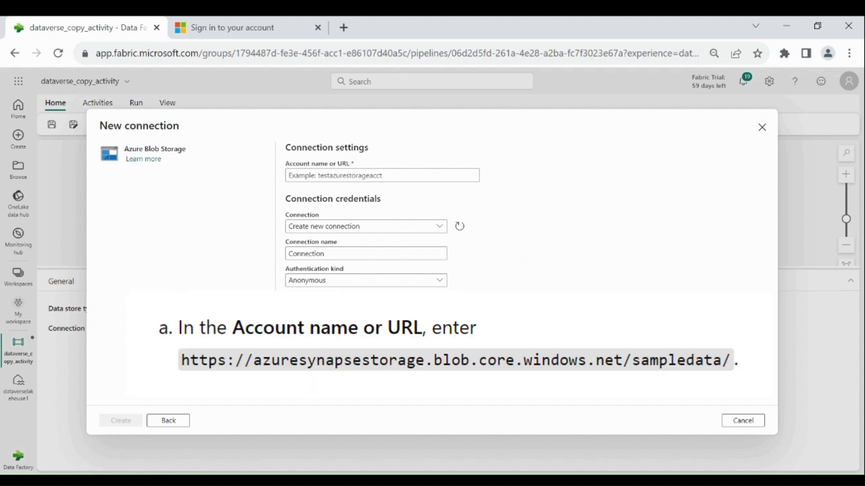
# - Create the anonymous blob connection wwisampledata to the azuresynapsestorage sampledata URL
pyautogui.click(474, 175)
pyautogui.hotkey('ctrl', 'v')
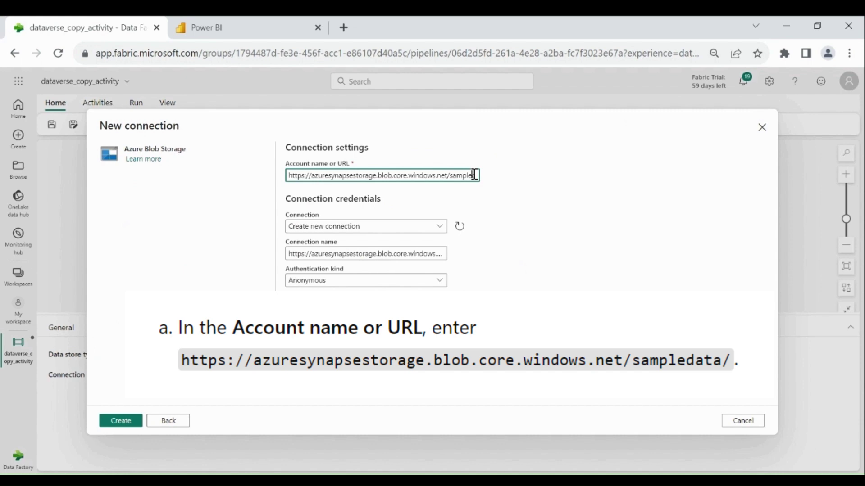
pyautogui.moveTo(290, 253); pyautogui.dragTo(463, 244)
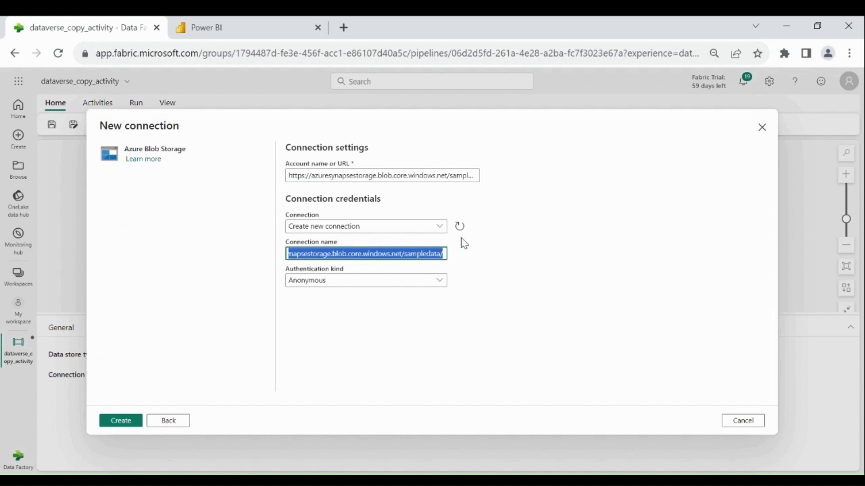
pyautogui.press('BackSpace')
pyautogui.write('ww')
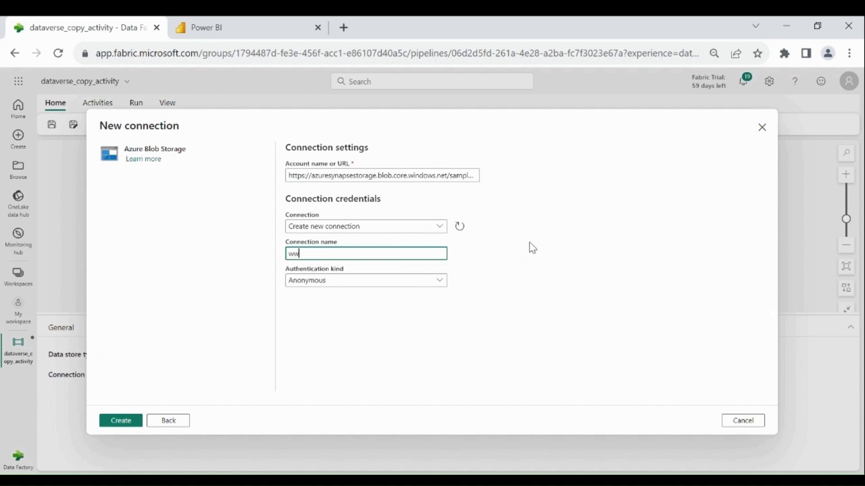
pyautogui.write('isampledata')
pyautogui.click(134, 423)
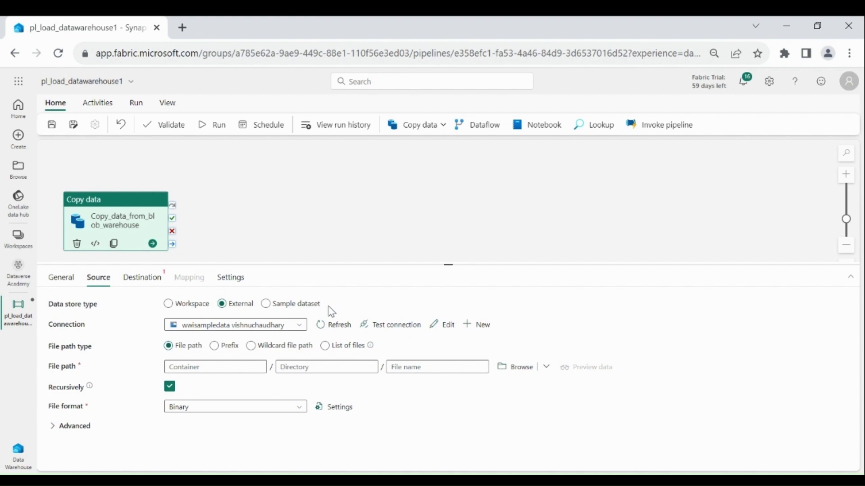
# - Test the wwisampledata source connection and confirm it succeeds
pyautogui.click(377, 328)
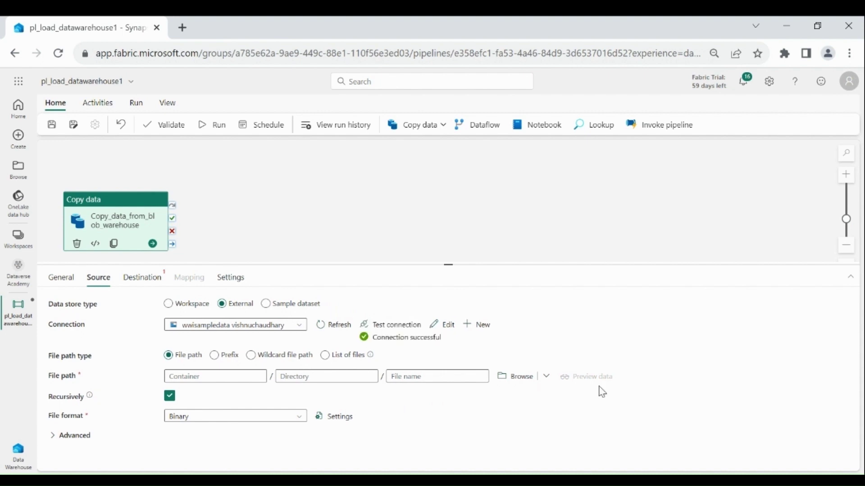
pyautogui.press('Tab')
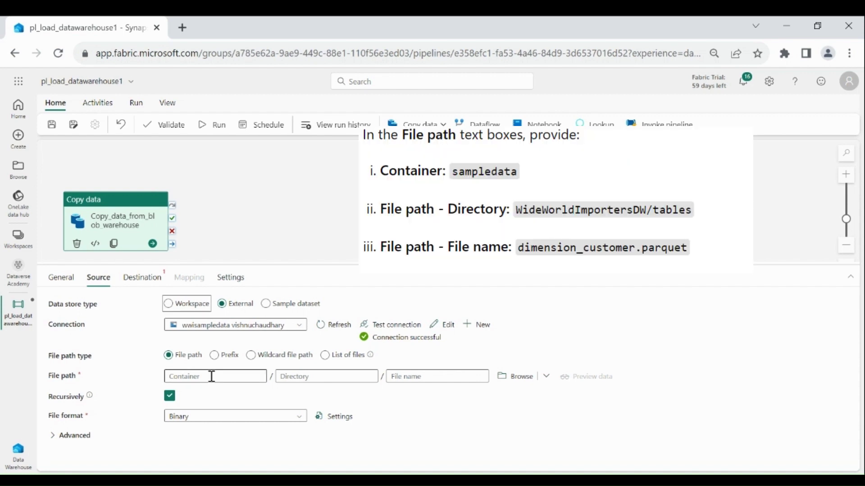
# - Enter the source path: container sampledata, directory WideWorldImportersDW/tables, file dimension_customer.parquet
pyautogui.click(212, 376)
pyautogui.write('sampledata')
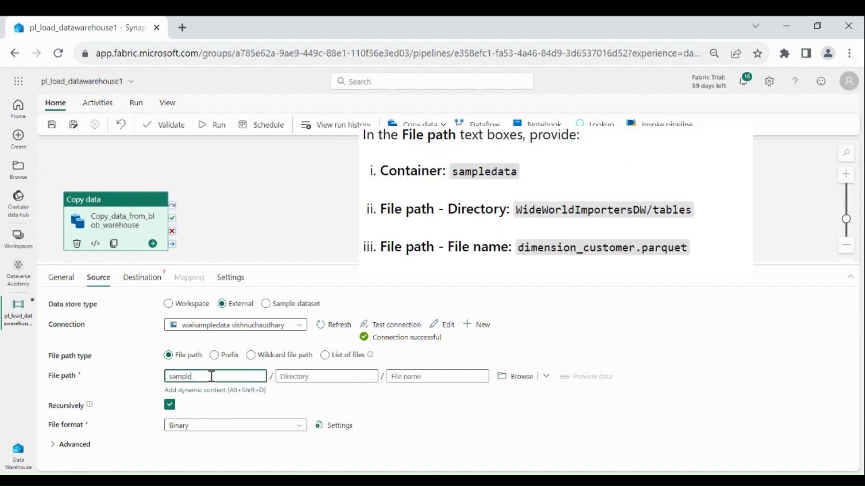
pyautogui.click(332, 374)
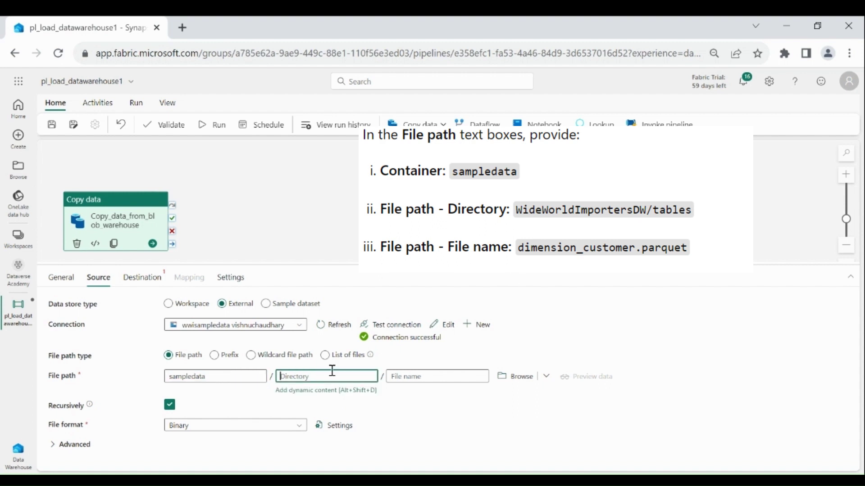
pyautogui.hotkey('ctrl', 'v')
pyautogui.click(430, 376)
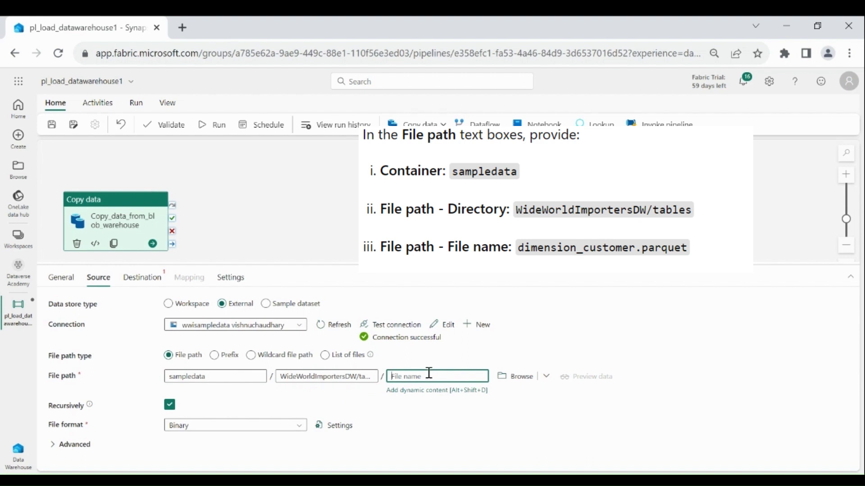
pyautogui.hotkey('ctrl', 'v')
pyautogui.click(195, 445)
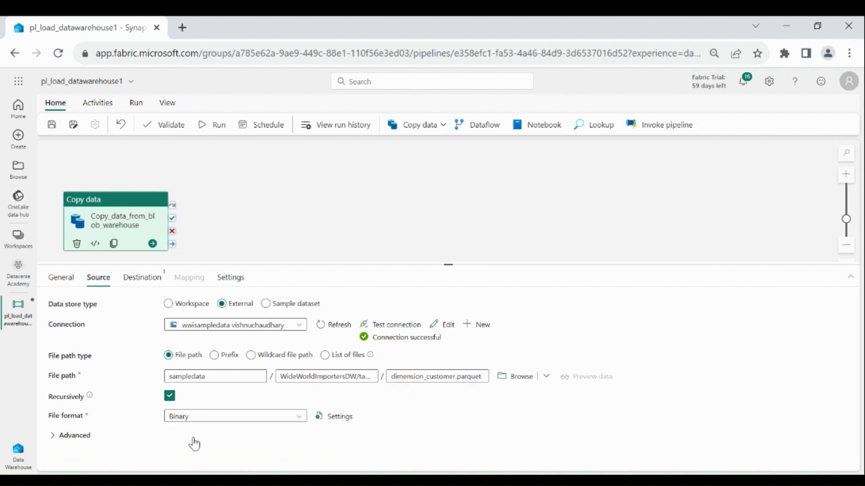
# - Set the source file format to Parquet
pyautogui.click(218, 417)
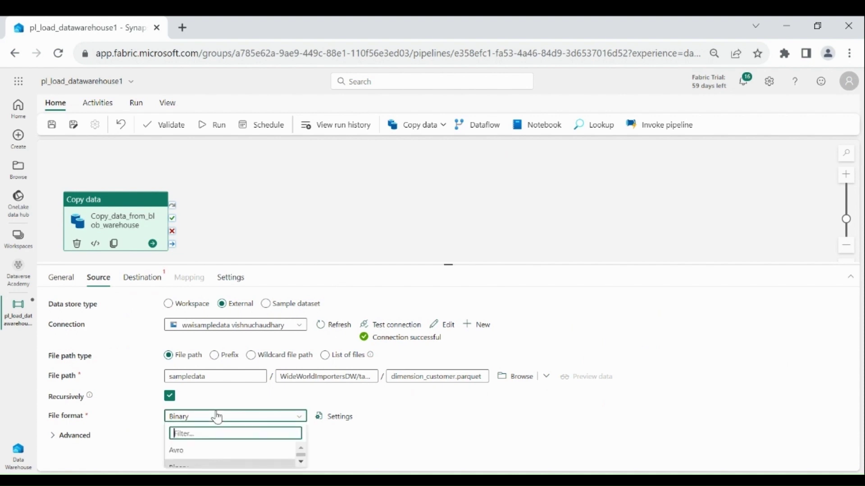
pyautogui.write('par')
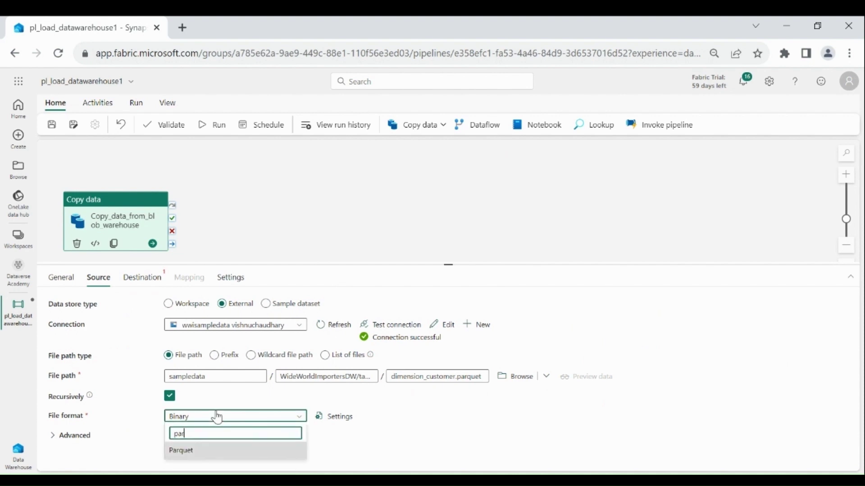
pyautogui.write('que')
pyautogui.click(201, 454)
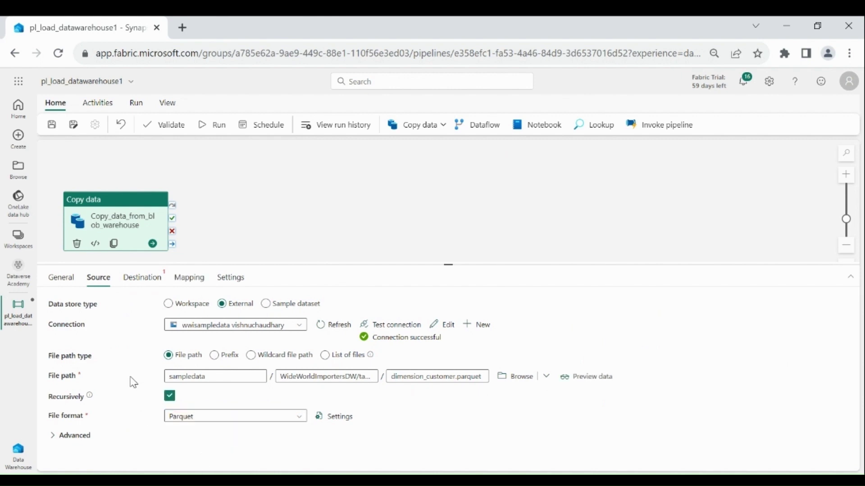
# - Set the copy destination to the Data Warehouse store type, using dataverseacademywarehouse
pyautogui.click(140, 278)
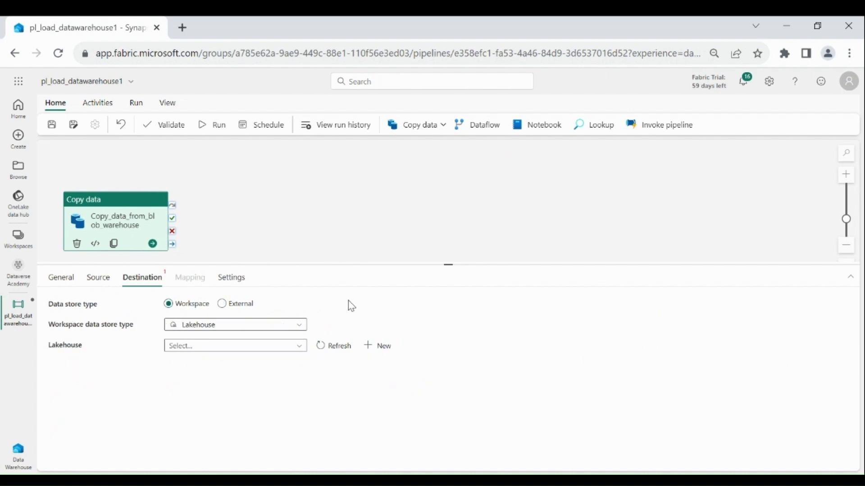
pyautogui.click(208, 329)
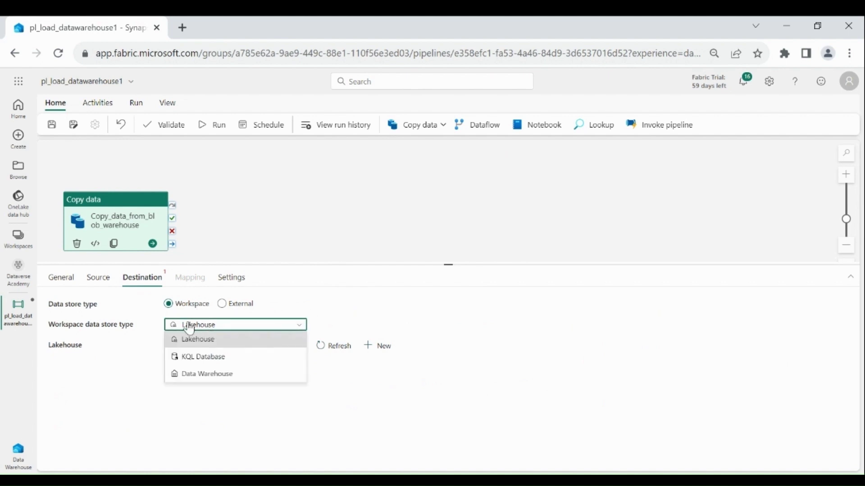
pyautogui.click(198, 374)
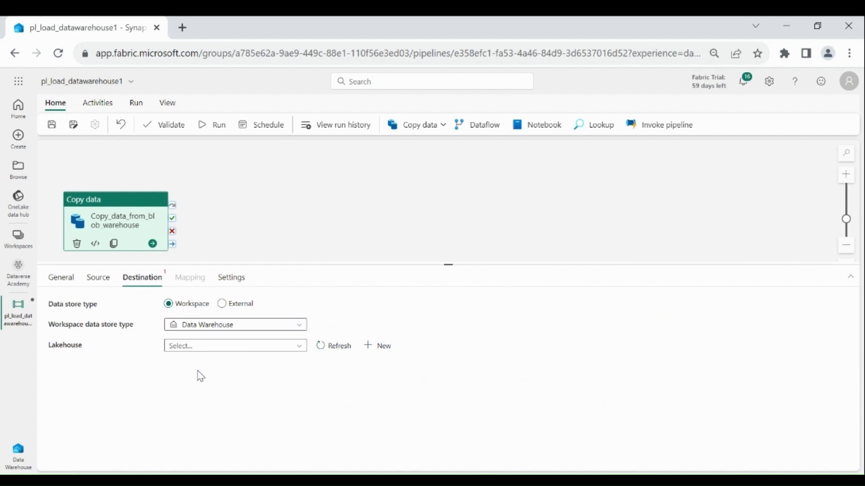
pyautogui.click(233, 351)
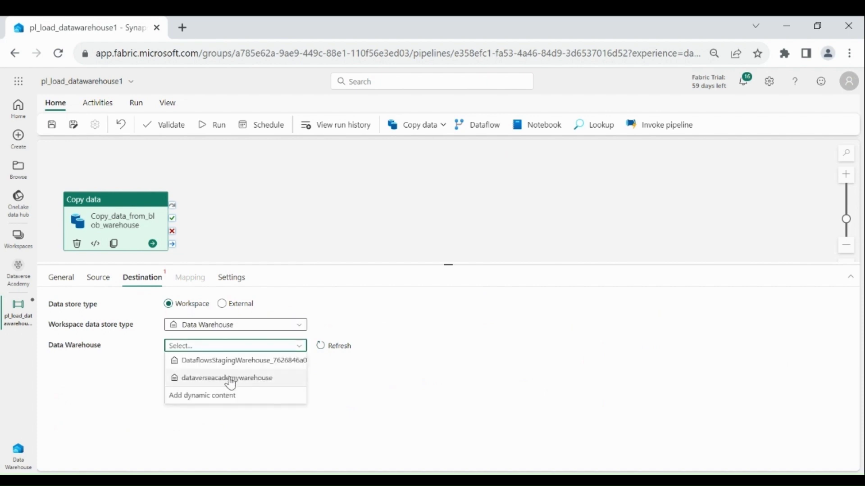
pyautogui.click(269, 380)
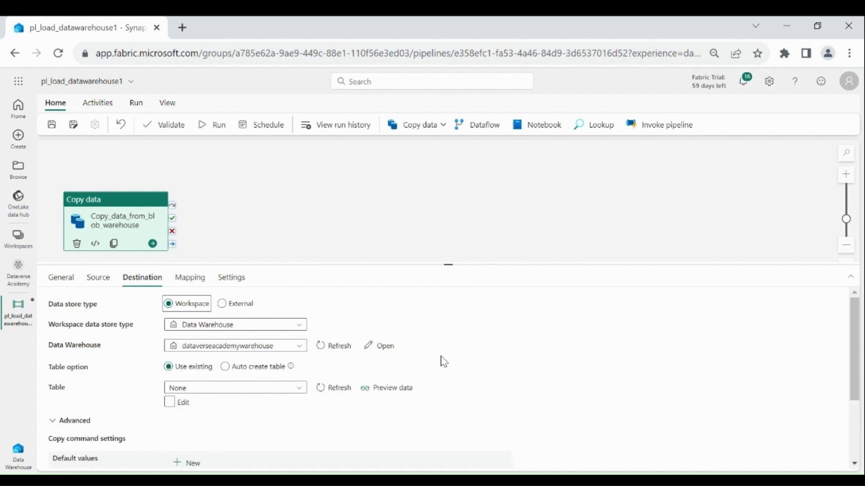
# - Choose Auto create table with schema dbo and table name dimension_customer
pyautogui.click(252, 370)
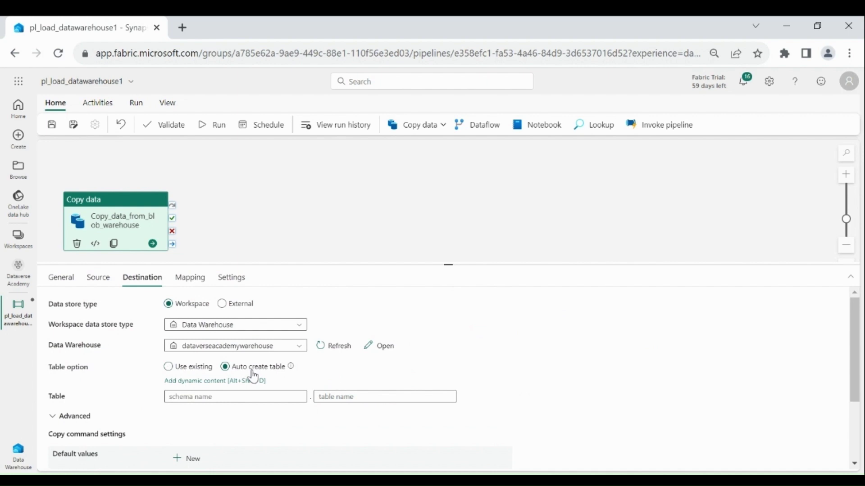
pyautogui.click(232, 394)
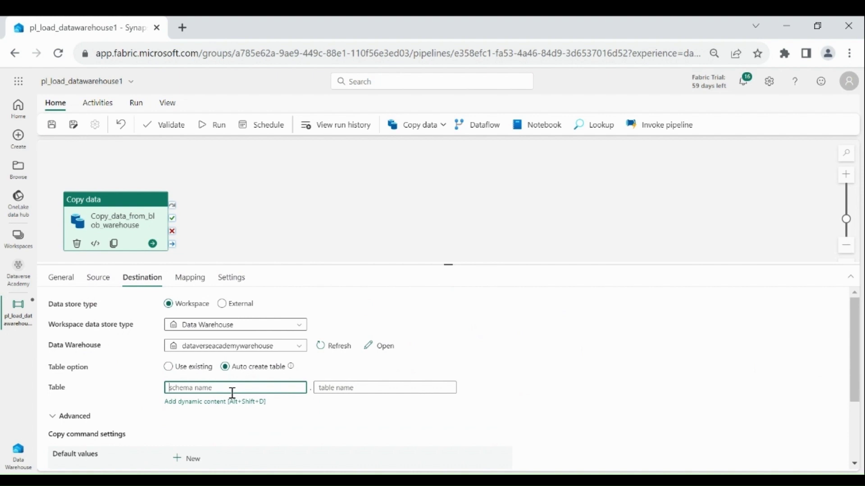
pyautogui.write('dbo')
pyautogui.click(338, 388)
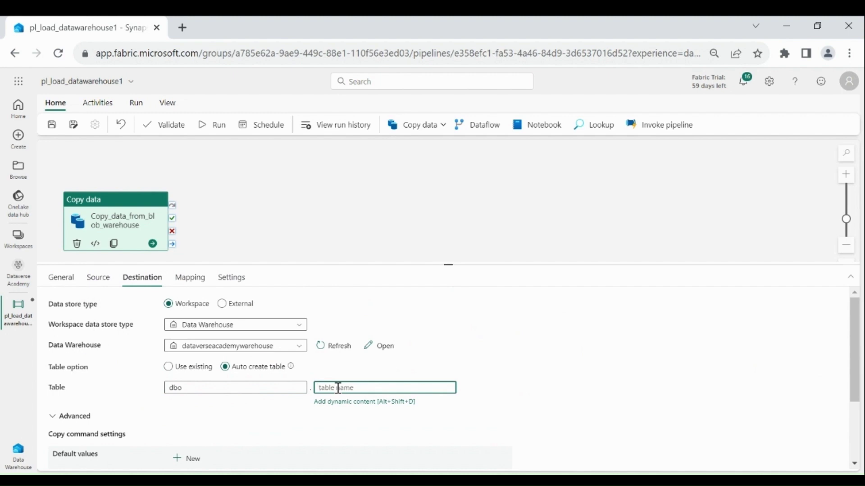
pyautogui.write('dimension_customer')
pyautogui.click(251, 379)
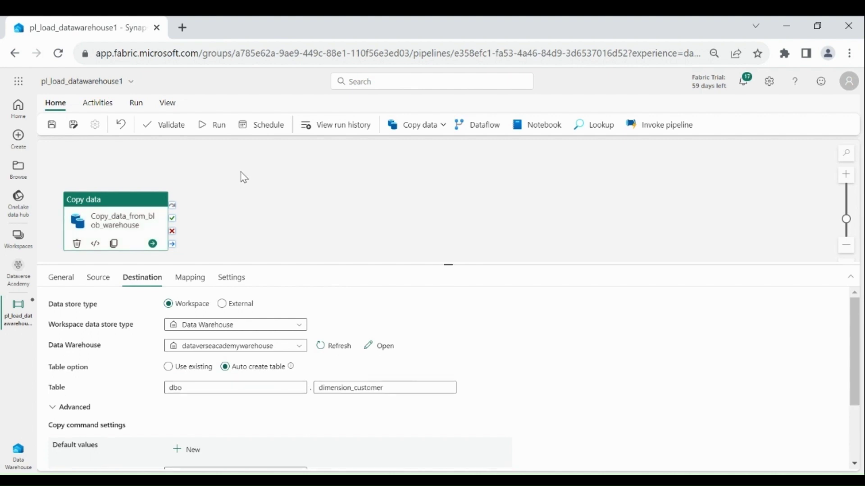
# - Save the pipeline and run it
pyautogui.click(49, 125)
pyautogui.click(224, 129)
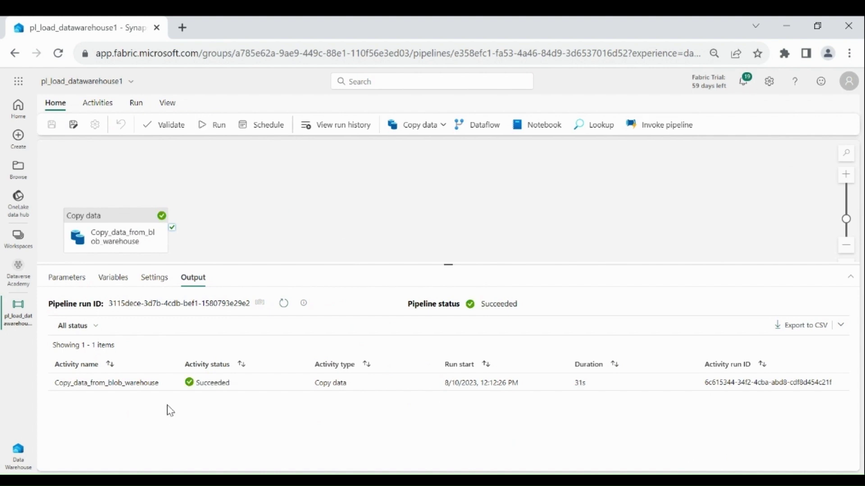
pyautogui.moveTo(170, 391)
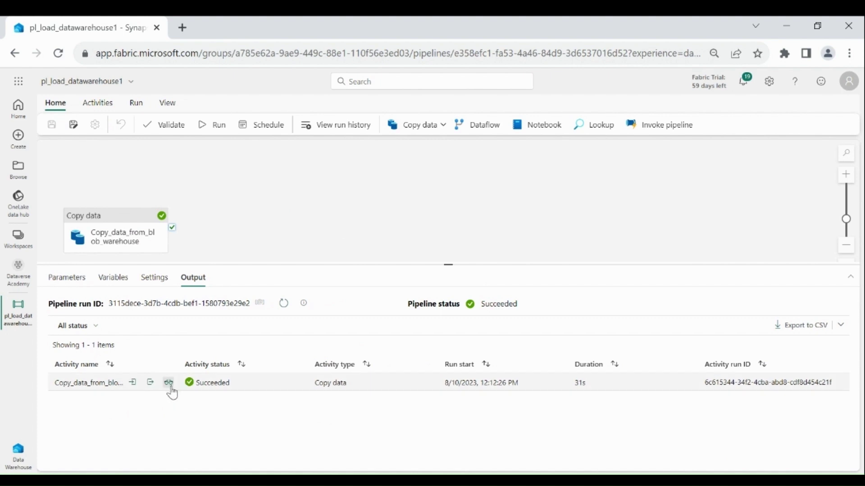
pyautogui.click(169, 383)
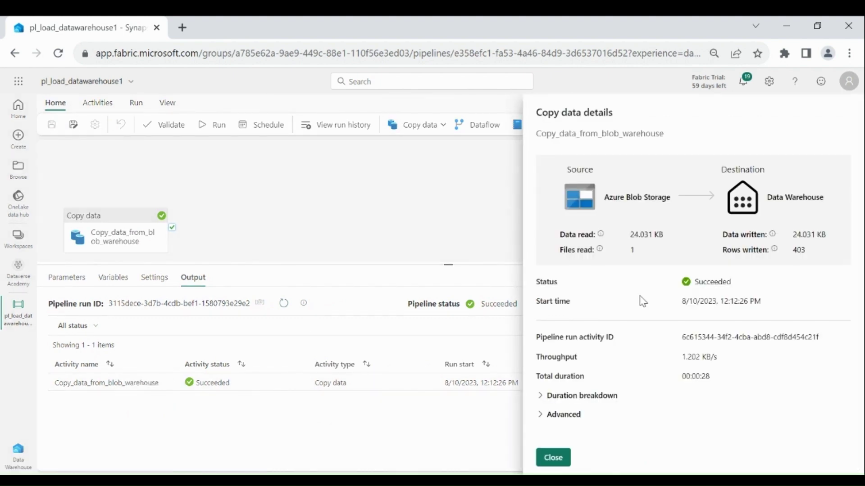
pyautogui.doubleClick(633, 249)
pyautogui.doubleClick(799, 250)
pyautogui.moveTo(796, 250); pyautogui.dragTo(810, 253)
pyautogui.click(813, 258)
pyautogui.click(552, 458)
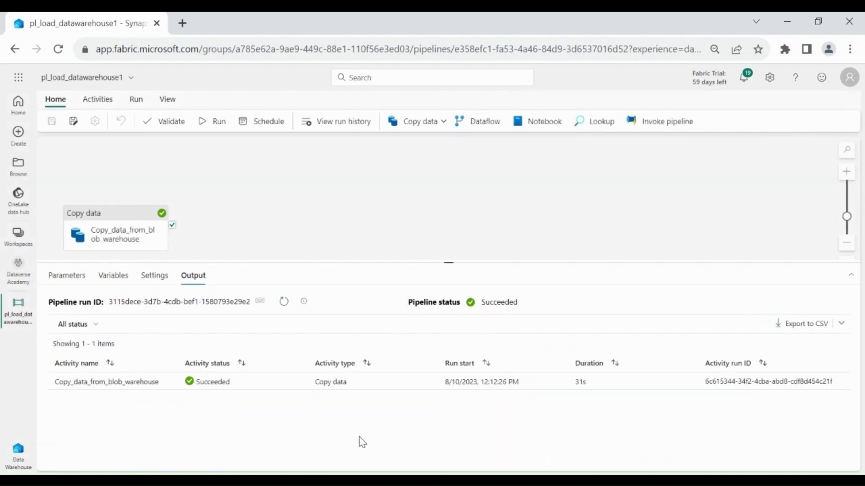
# - Open dataverseacademywarehouse from the Dataverse Academy workspace item list
pyautogui.click(11, 275)
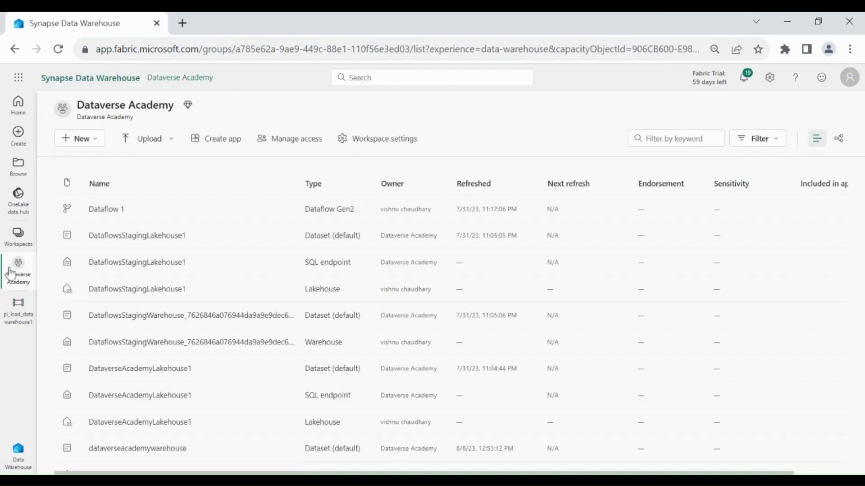
pyautogui.moveTo(248, 422)
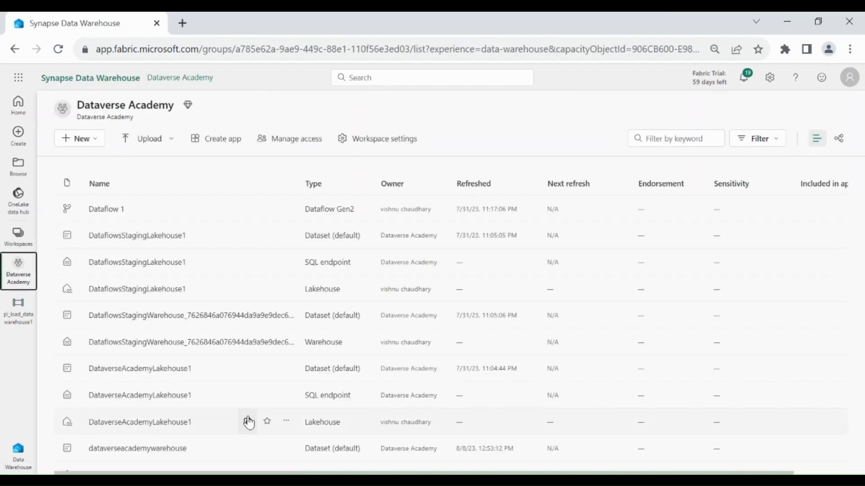
pyautogui.click(162, 448)
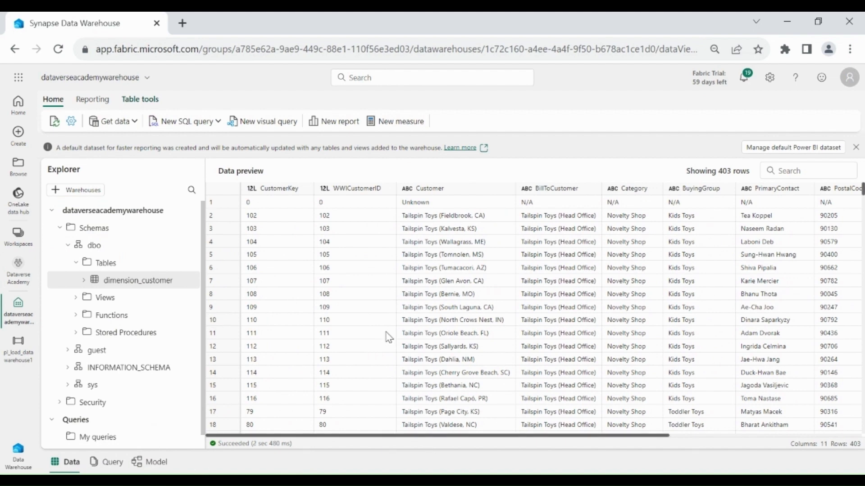
# - Write a new SQL query selecting the top 10 rows from dbo.dimension_customer
pyautogui.click(219, 123)
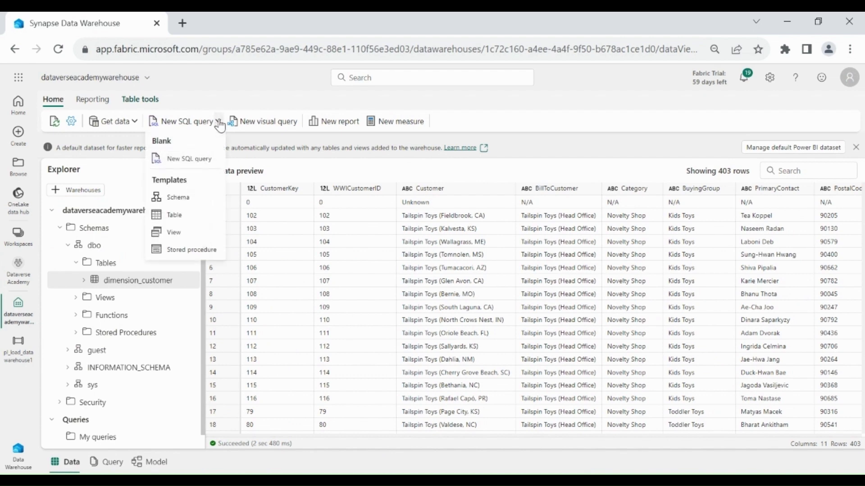
pyautogui.click(199, 163)
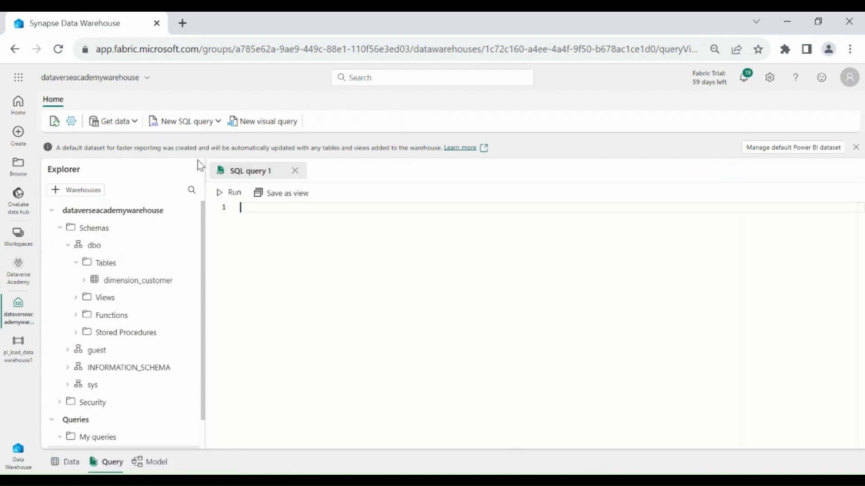
pyautogui.write('selec')
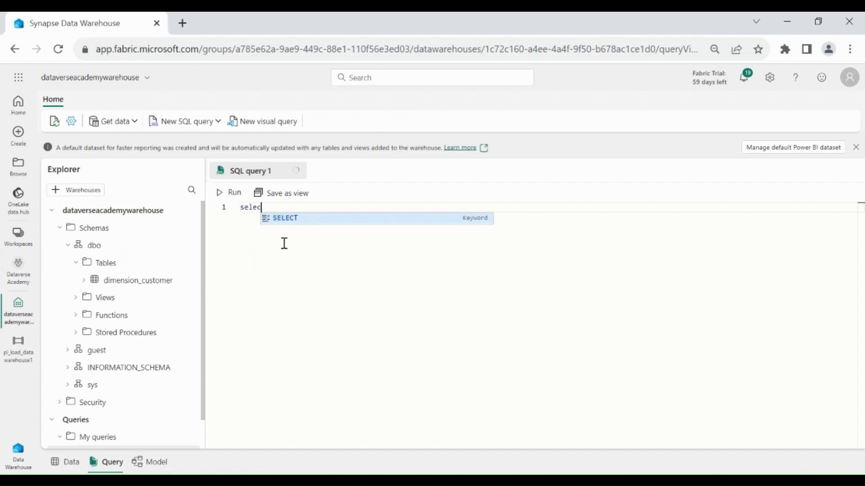
pyautogui.write('t *from ')
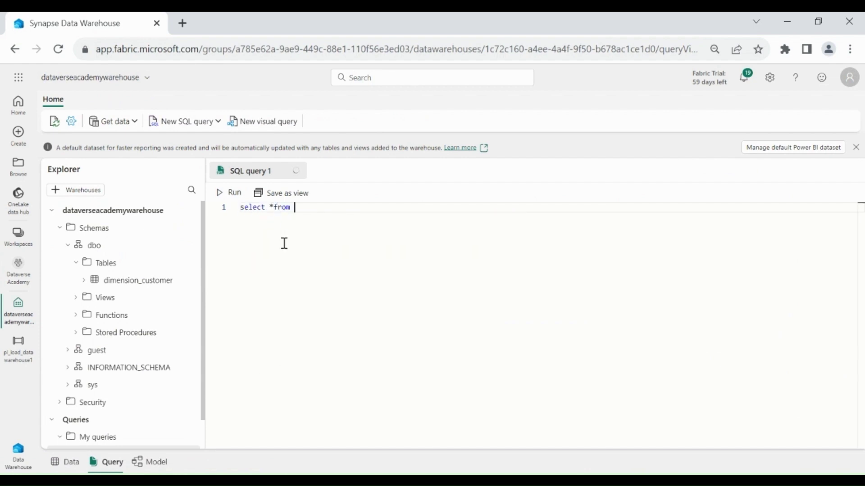
pyautogui.write('dbo.')
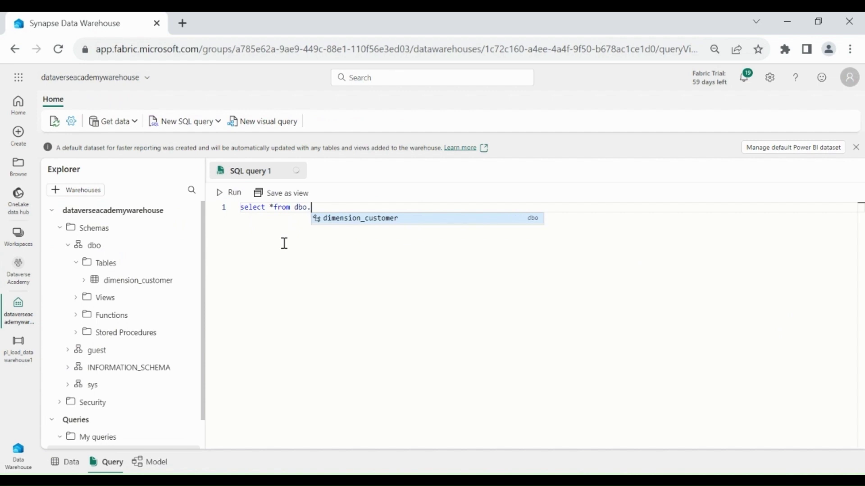
pyautogui.press('Tab')
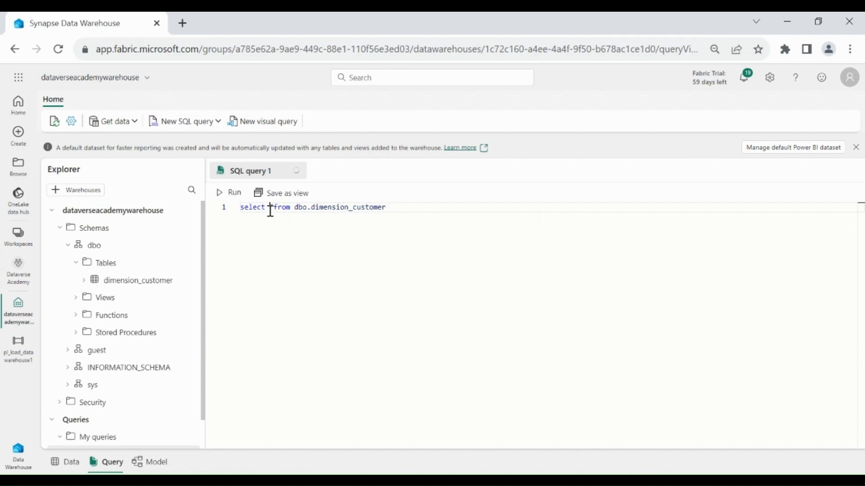
pyautogui.write('op(10)')
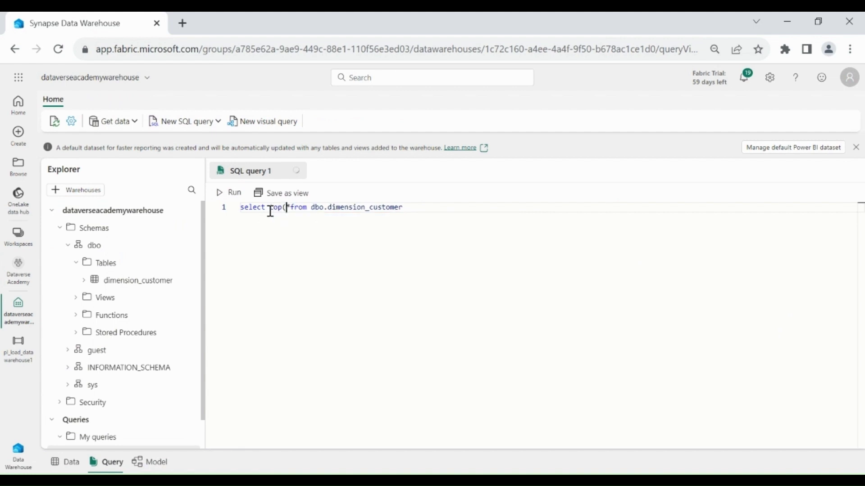
pyautogui.click(336, 236)
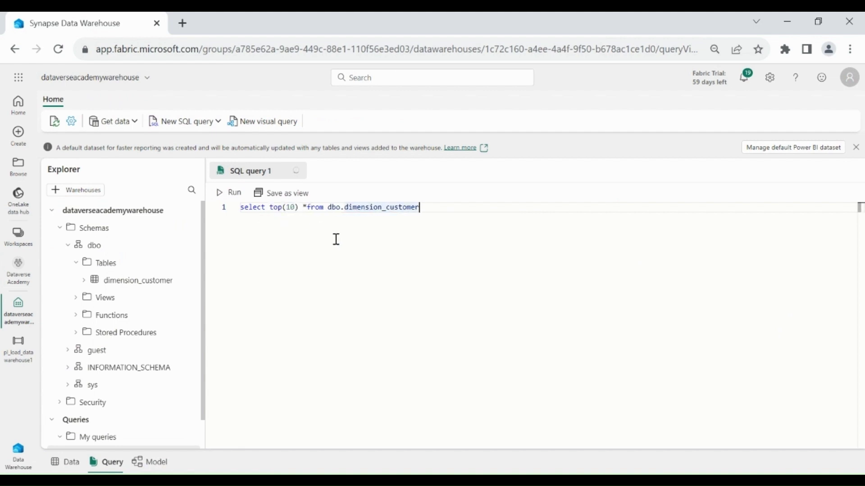
# - Run the top 10 query, review the returned rows, and select the query line
pyautogui.click(227, 194)
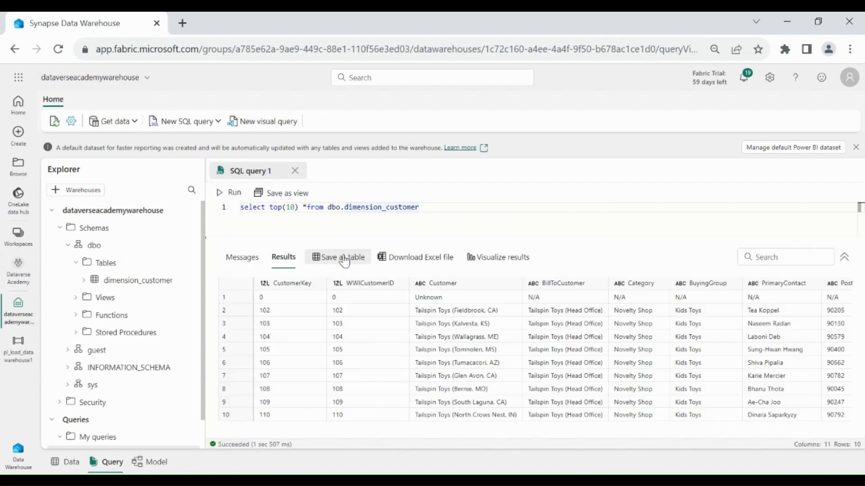
pyautogui.moveTo(305, 349); pyautogui.dragTo(785, 363)
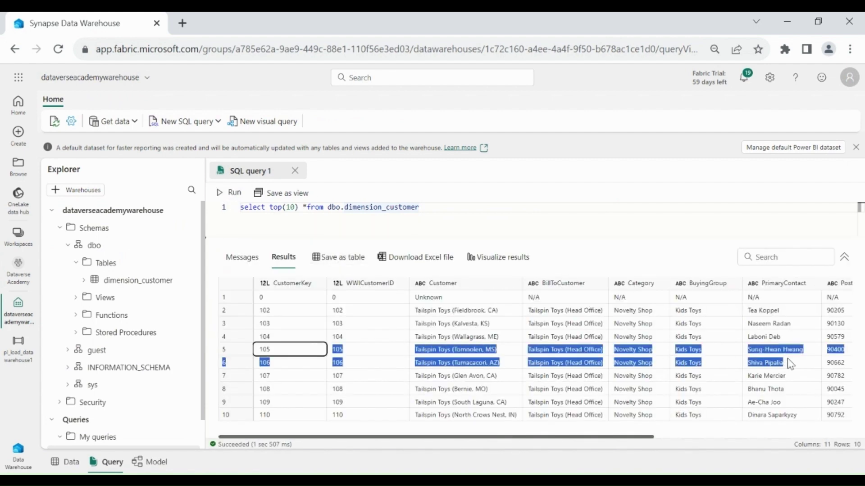
pyautogui.click(447, 323)
pyautogui.tripleClick(550, 212)
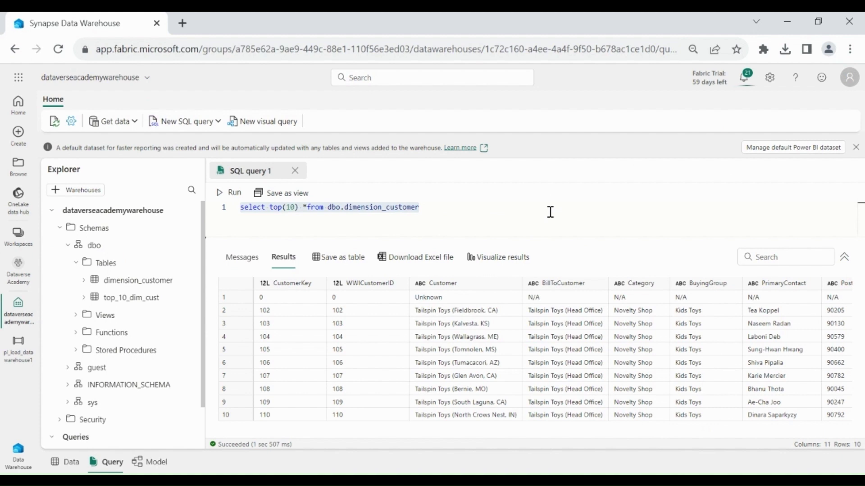